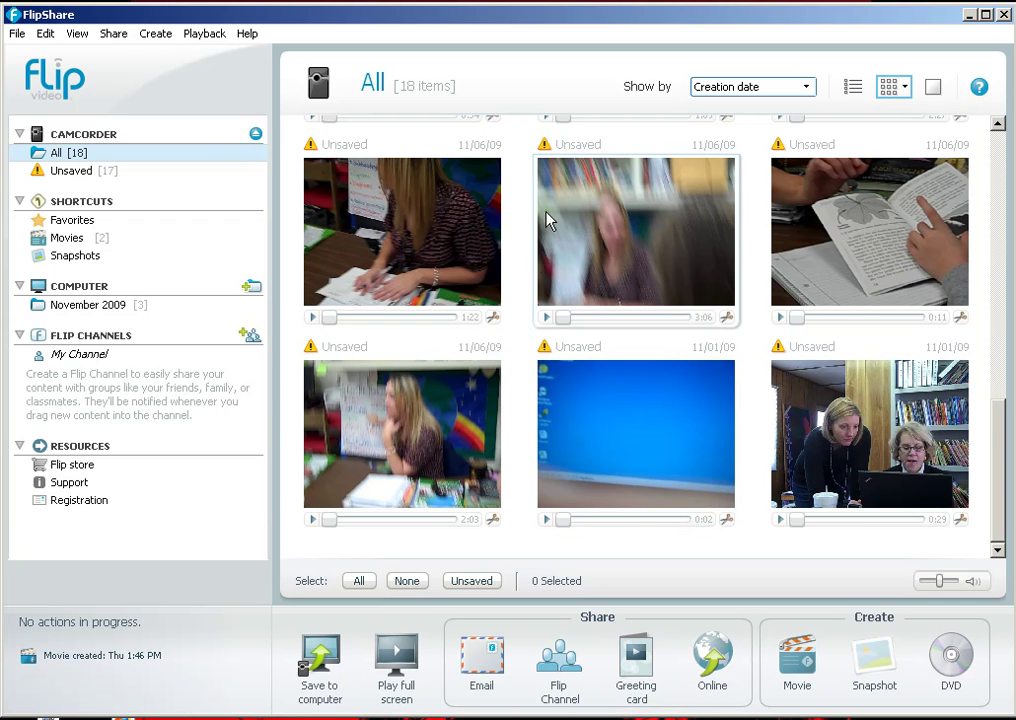
Look through the clips stored on the camcorder and collapse and re-expand its folder list
drag(998, 447, 1006, 480)
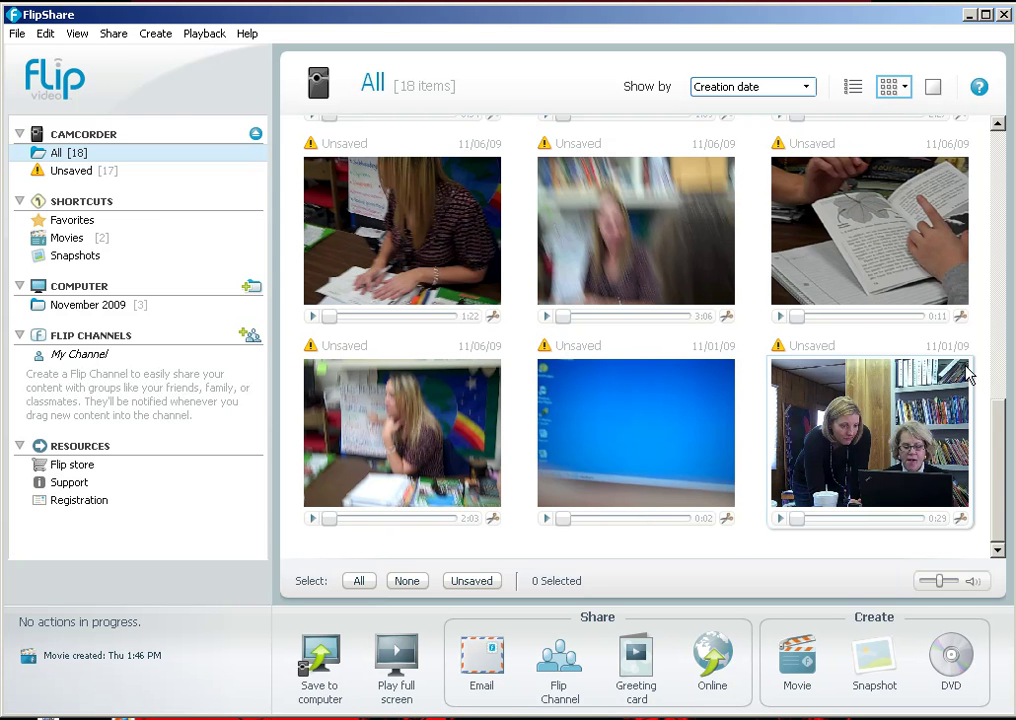
drag(1003, 445, 991, 174)
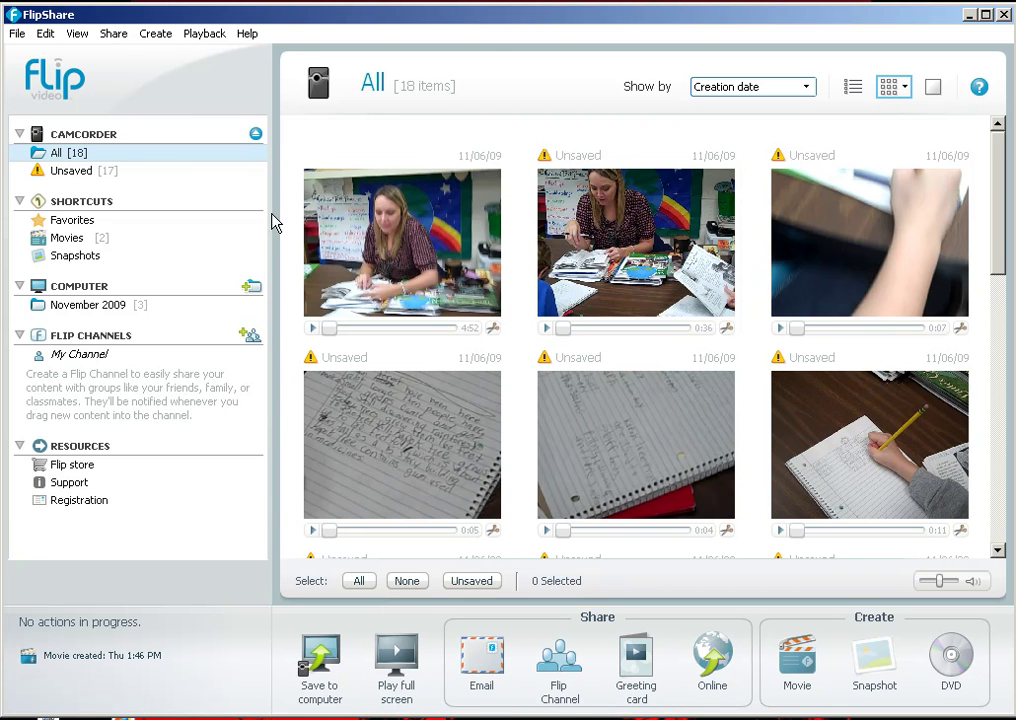
click(20, 134)
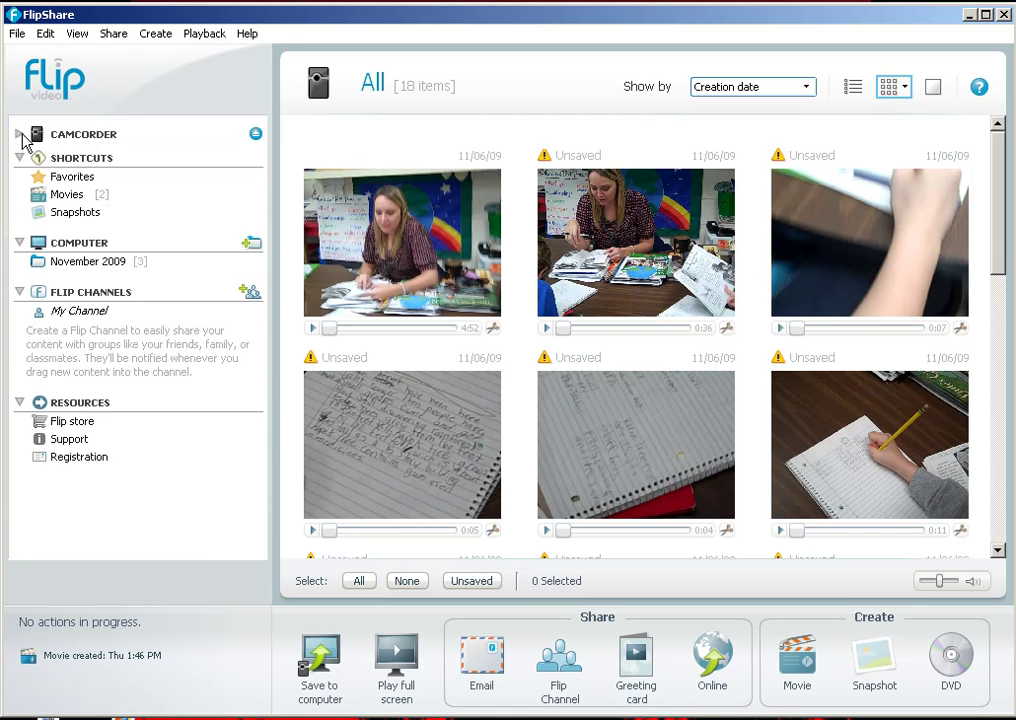
click(20, 134)
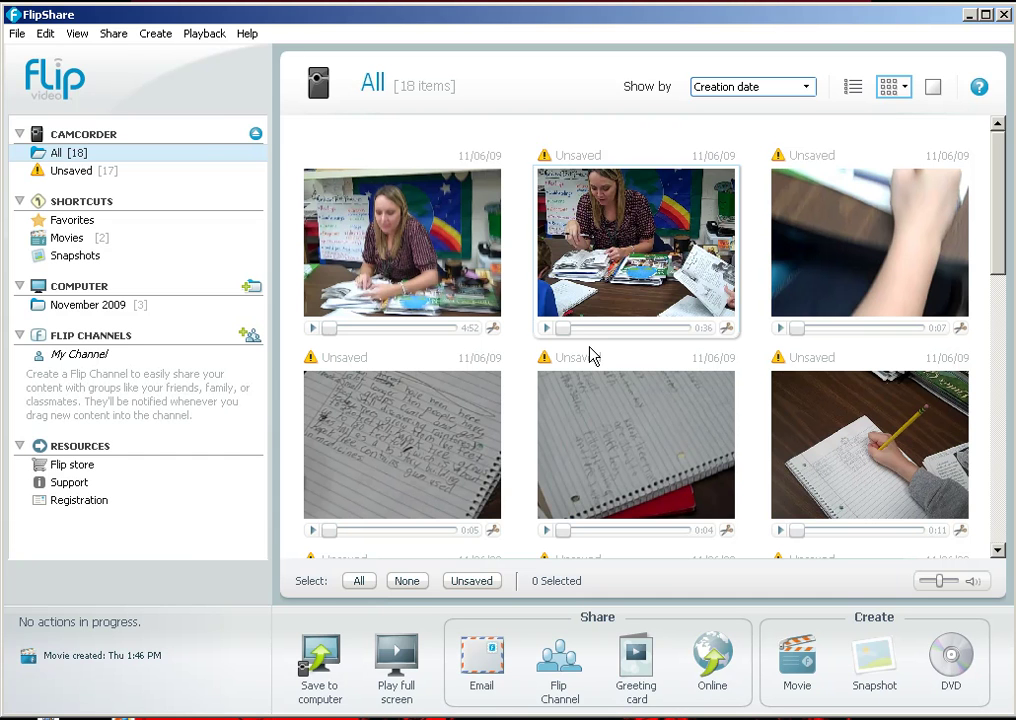
Select the 29-second camcorder clip dated 11/01/09 showing two women at a laptop
mouse_move(562, 166)
click(998, 549)
drag(998, 549, 998, 549)
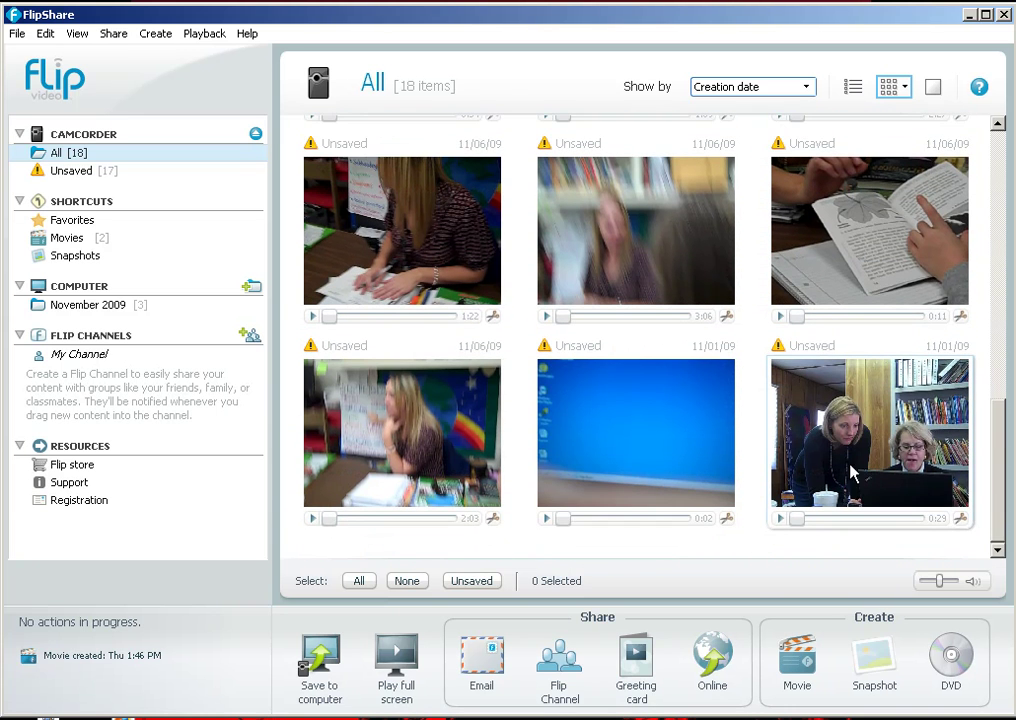
click(845, 424)
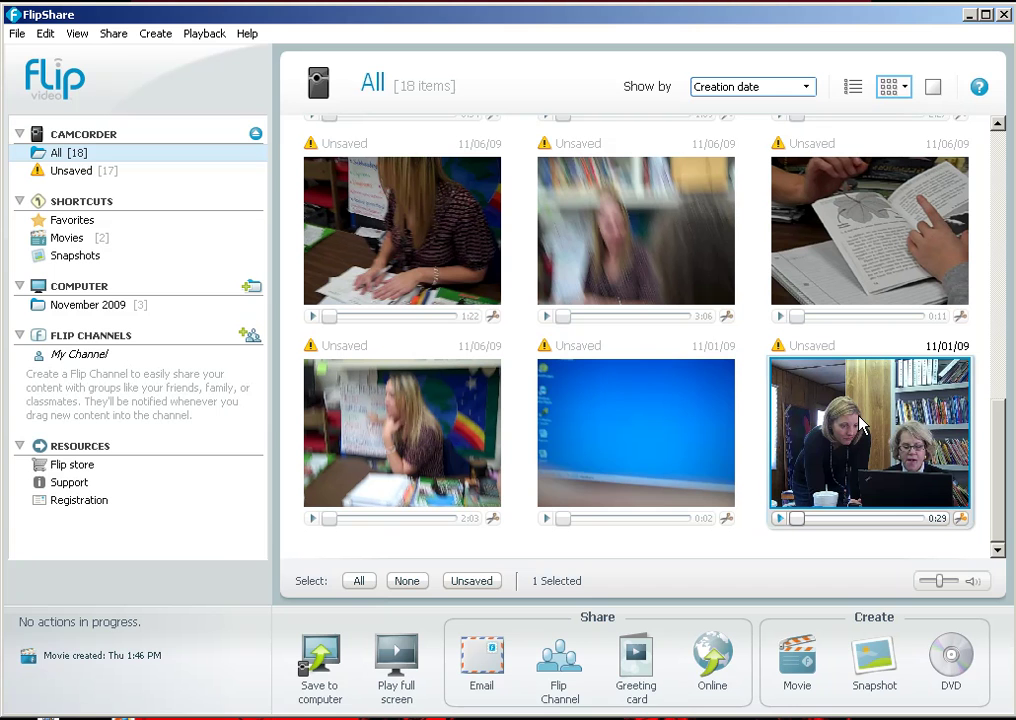
Open the selected clip for trimming and set its start to about 7 seconds and its end to about 19 seconds
click(959, 519)
drag(390, 18, 564, 120)
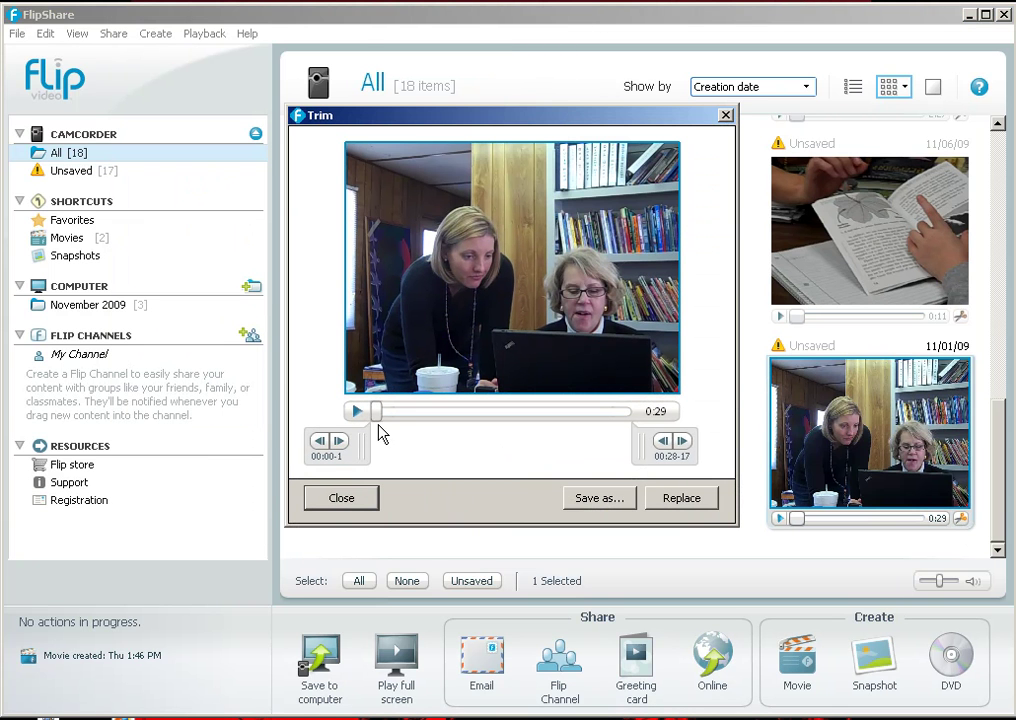
drag(659, 466, 584, 467)
drag(356, 462, 432, 463)
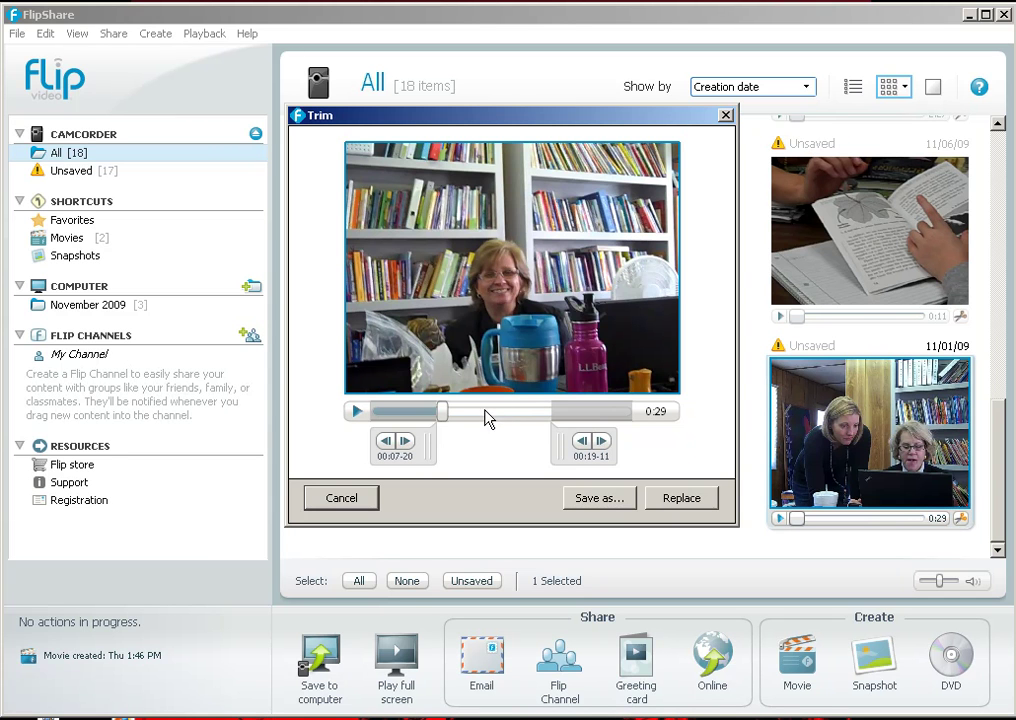
Return the trim points and the playhead to the clip's ends and cancel the trimming
drag(556, 447, 645, 453)
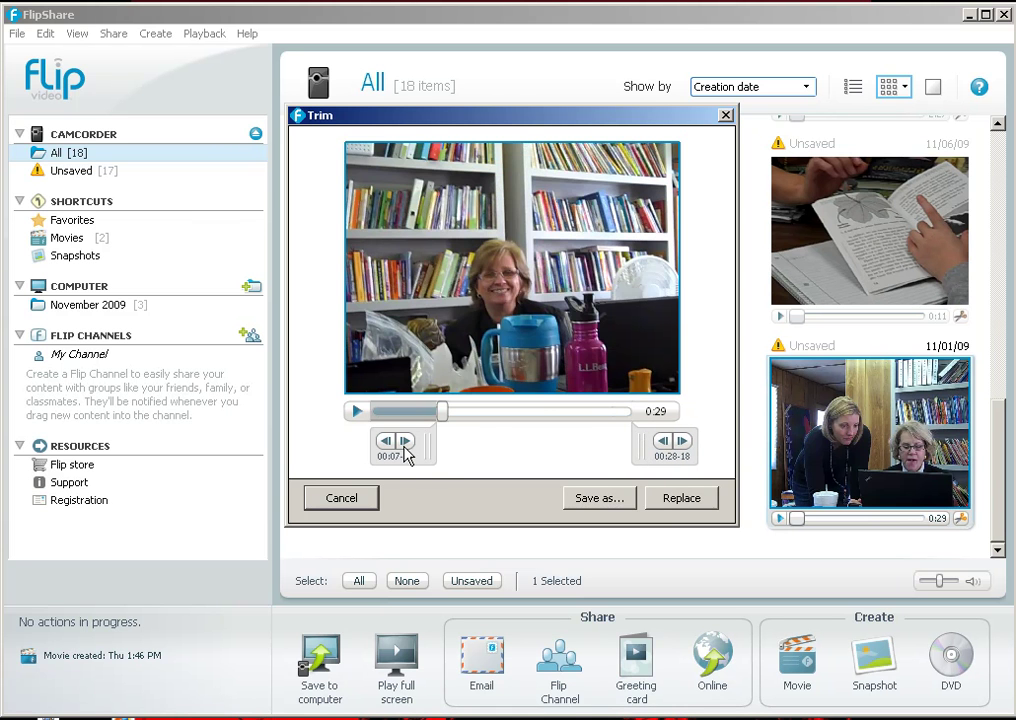
drag(424, 454, 363, 451)
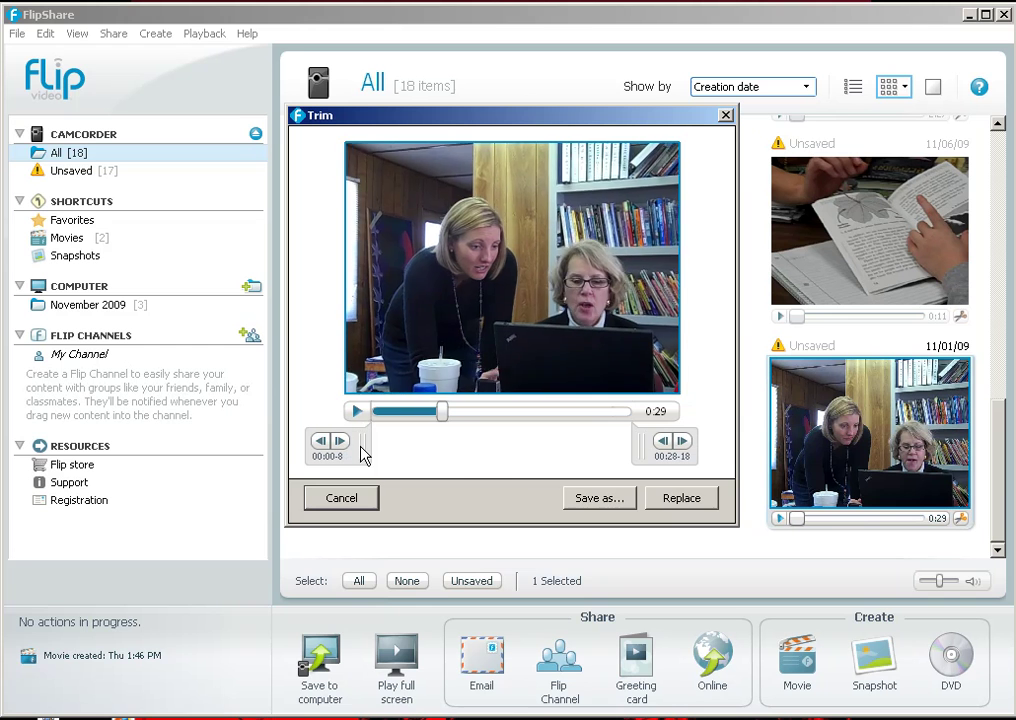
drag(441, 415, 378, 414)
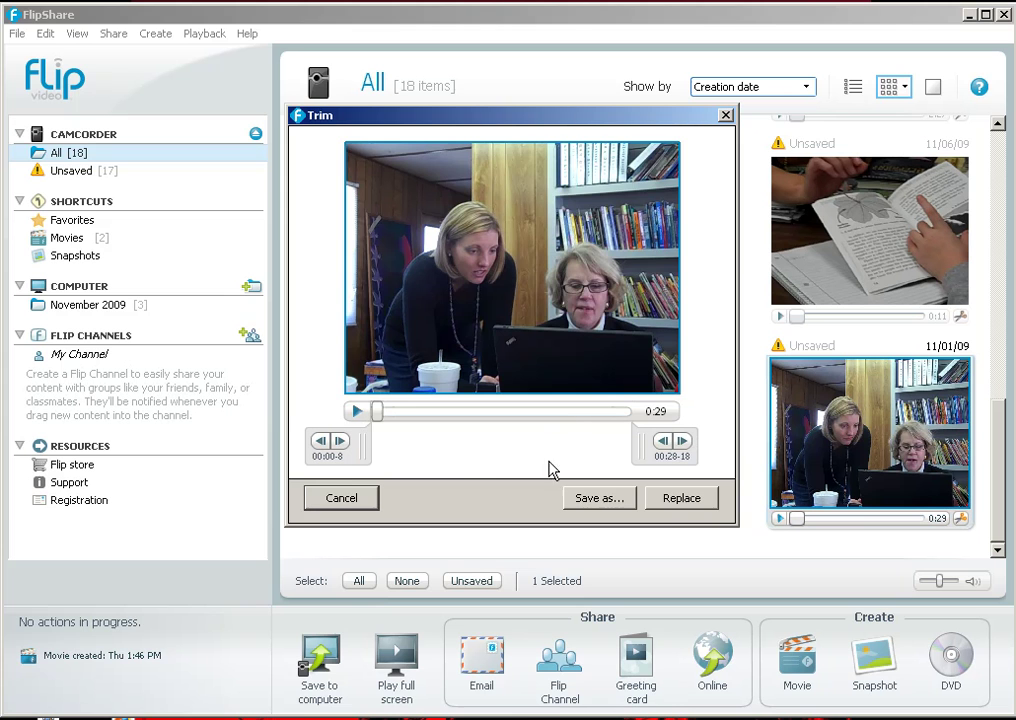
click(358, 498)
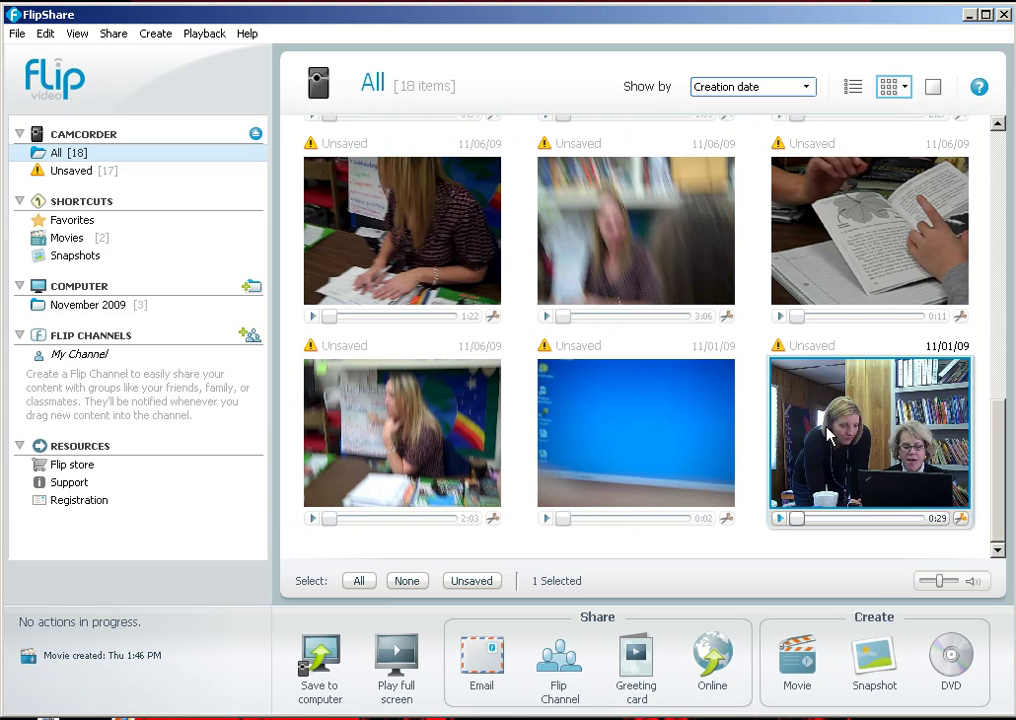
click(970, 15)
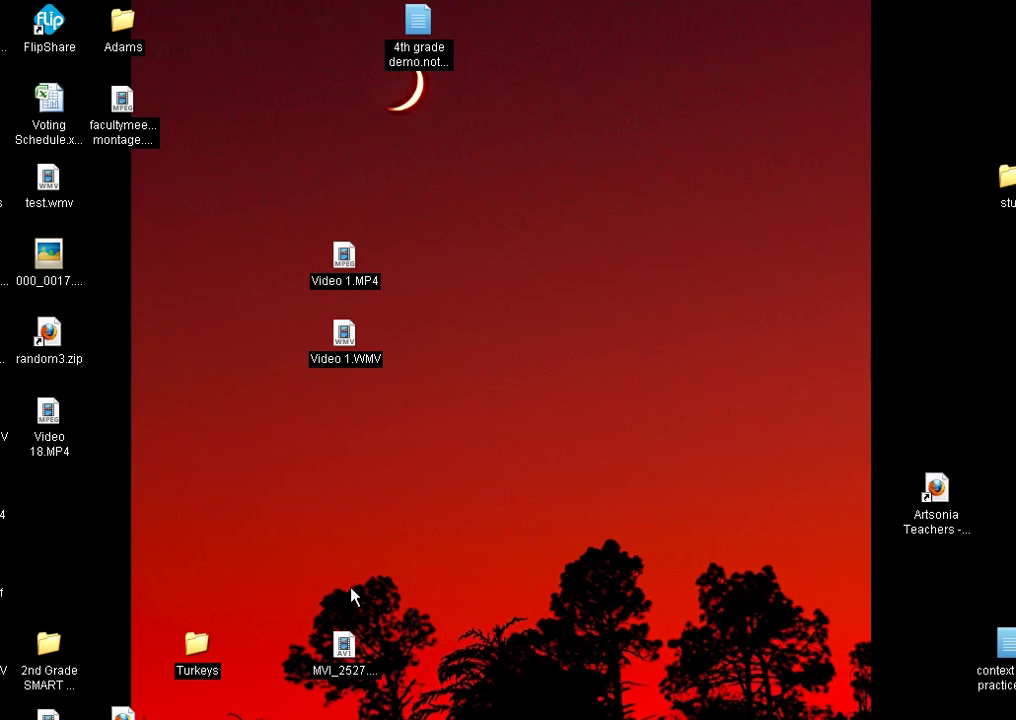
key(alt+Tab)
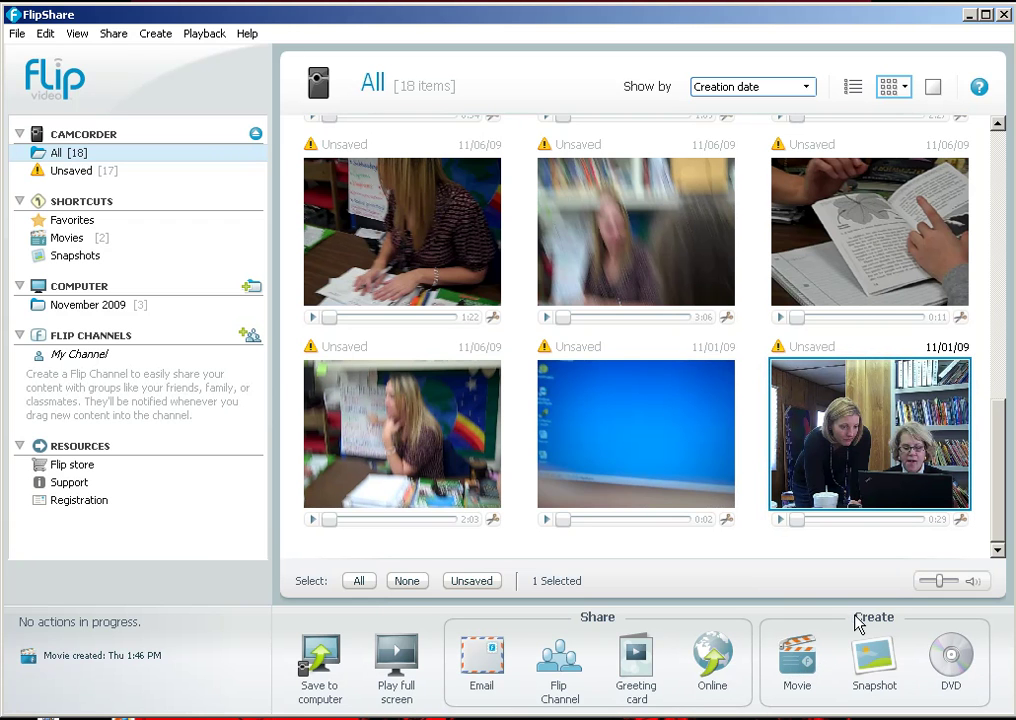
Start a new movie from the selected clip, preview it, and add the 11-second open-book clip as the second item
click(163, 36)
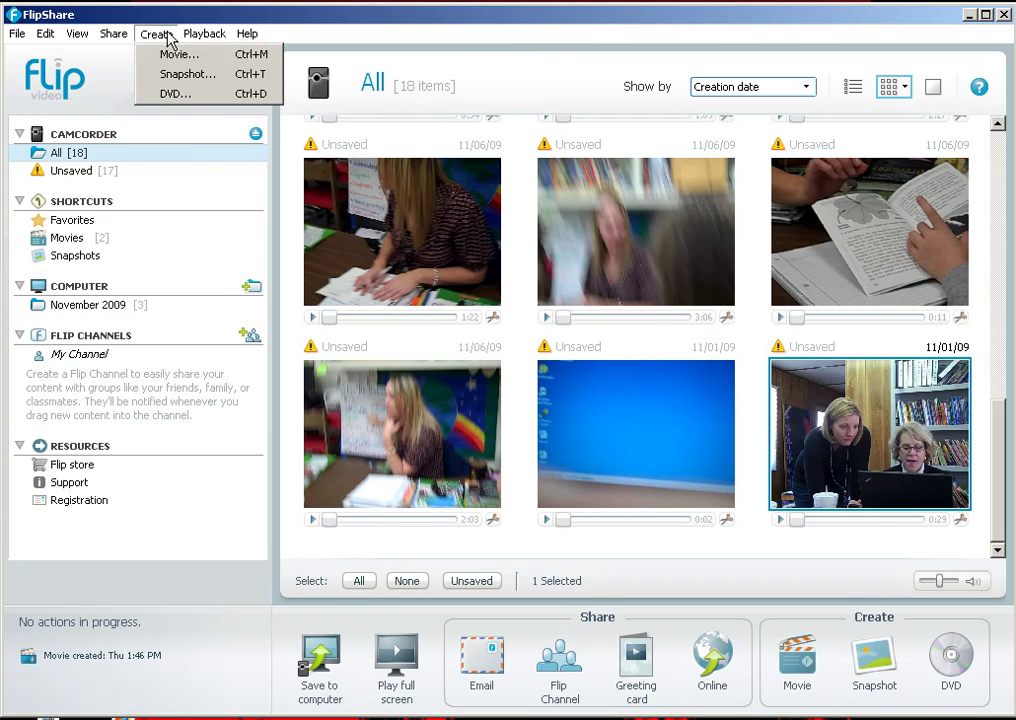
click(166, 52)
drag(335, 72, 514, 112)
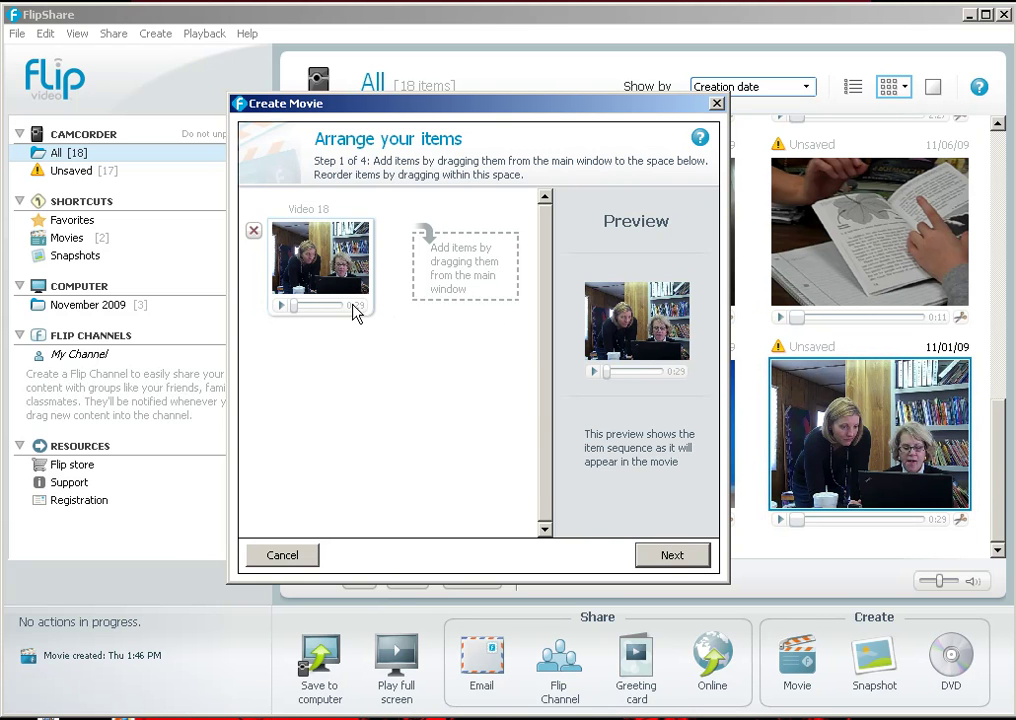
click(279, 306)
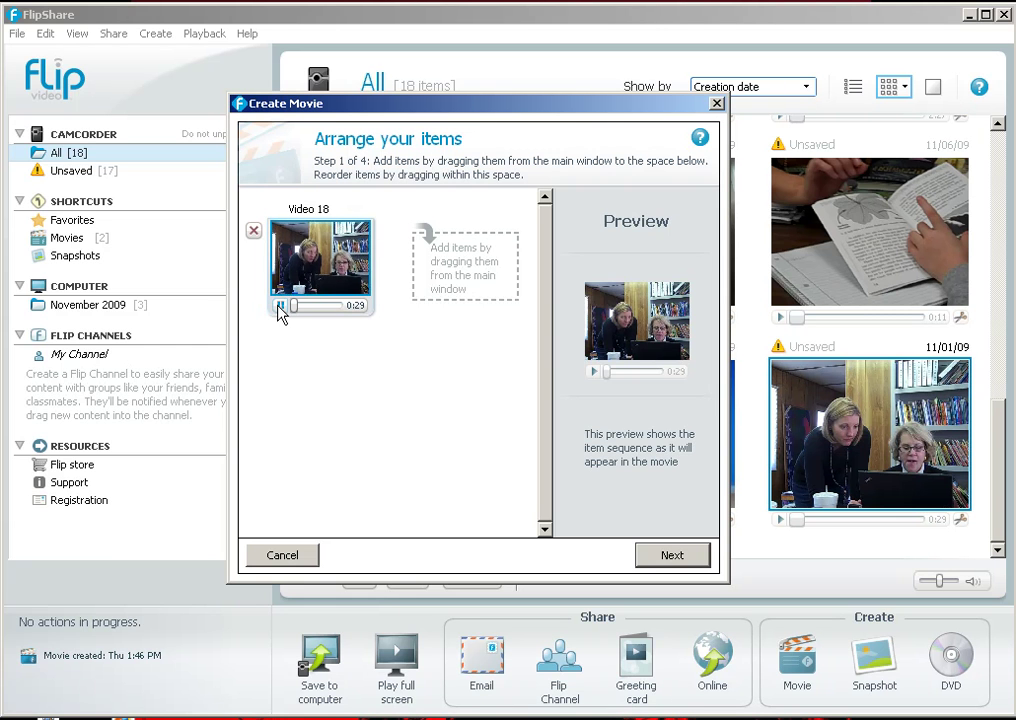
click(279, 306)
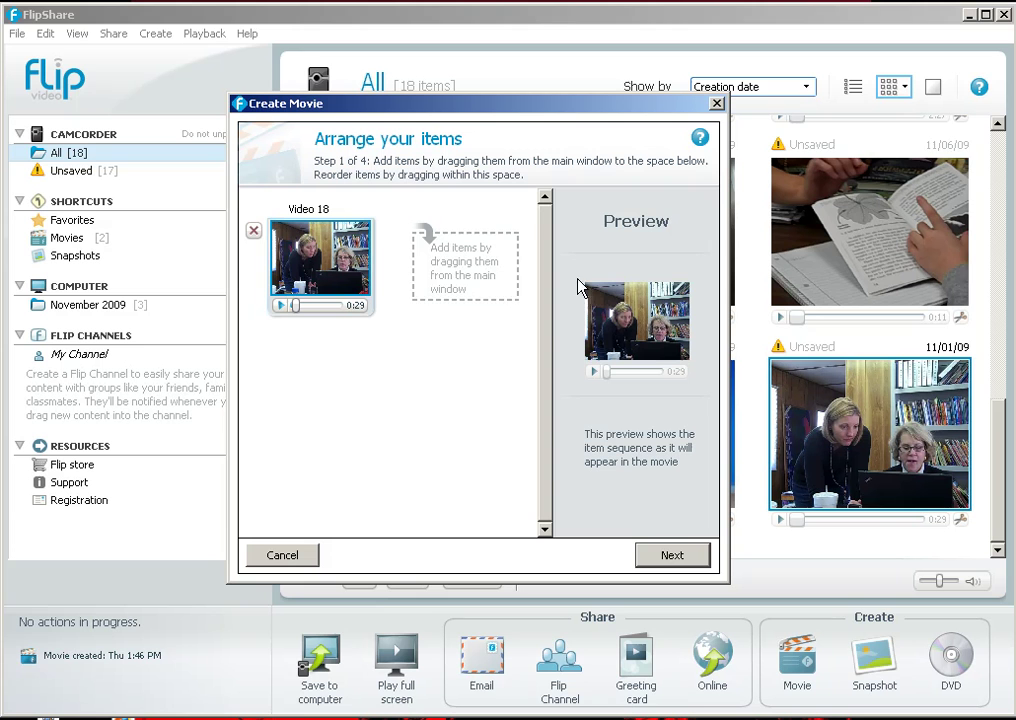
drag(866, 268, 458, 245)
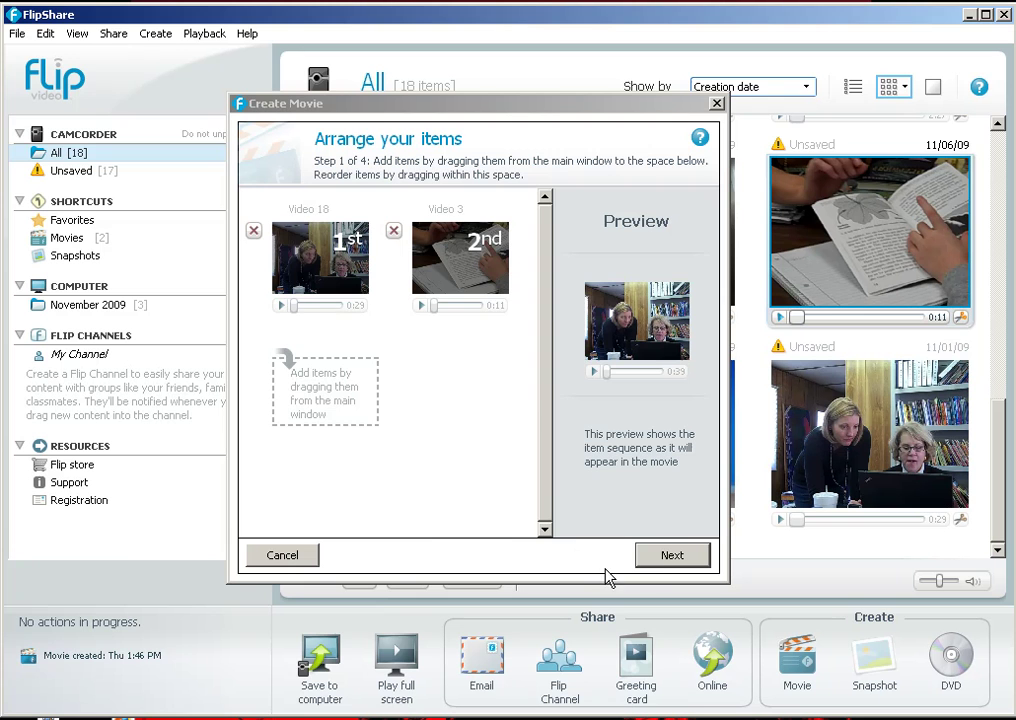
click(669, 556)
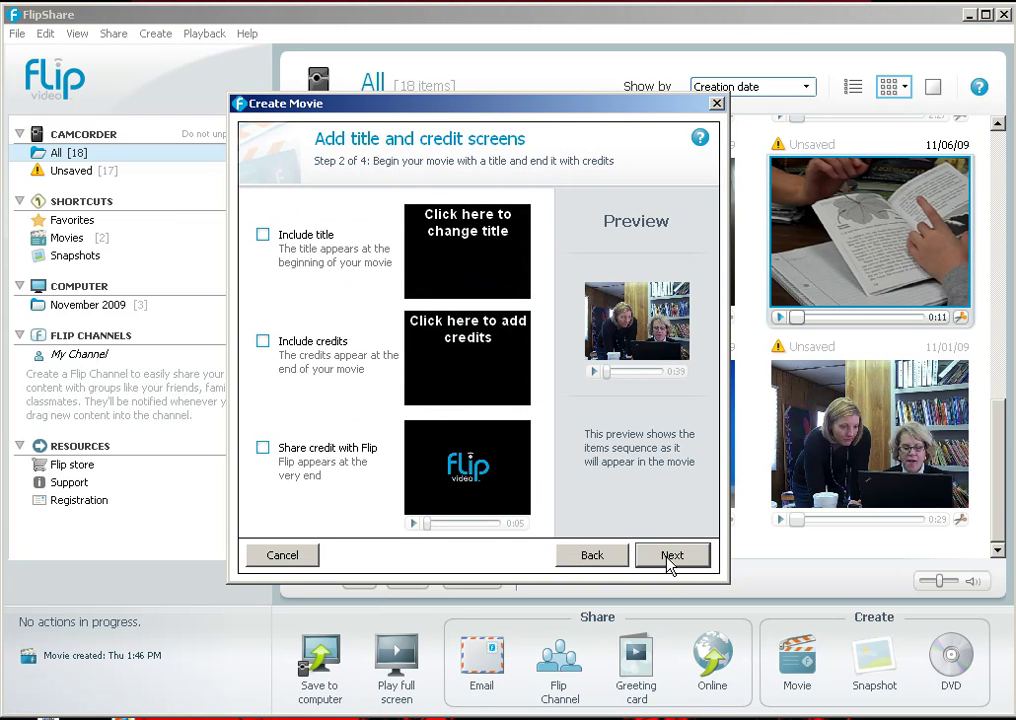
Try including a title screen, leave the title and both credit options off, and continue to the background music settings
click(263, 235)
click(467, 223)
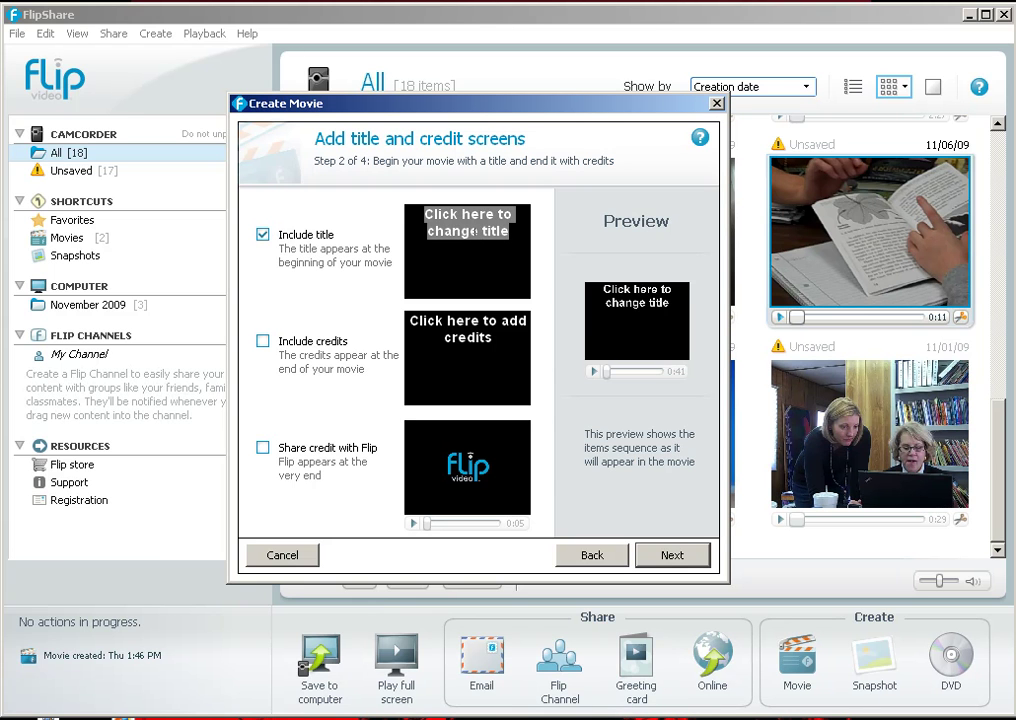
click(263, 235)
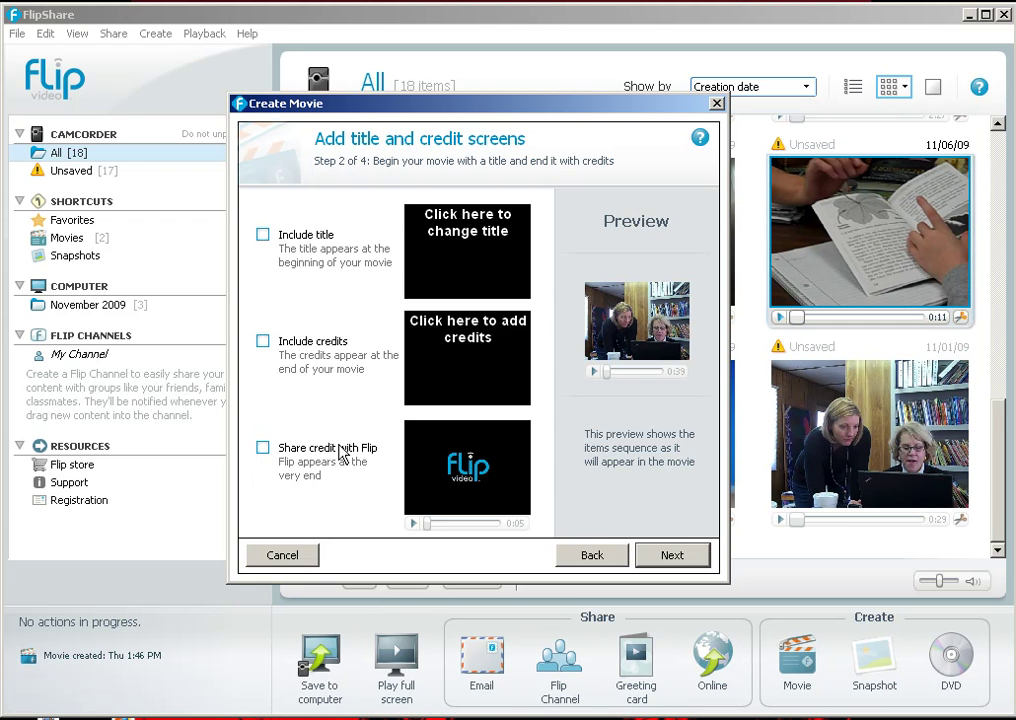
click(674, 563)
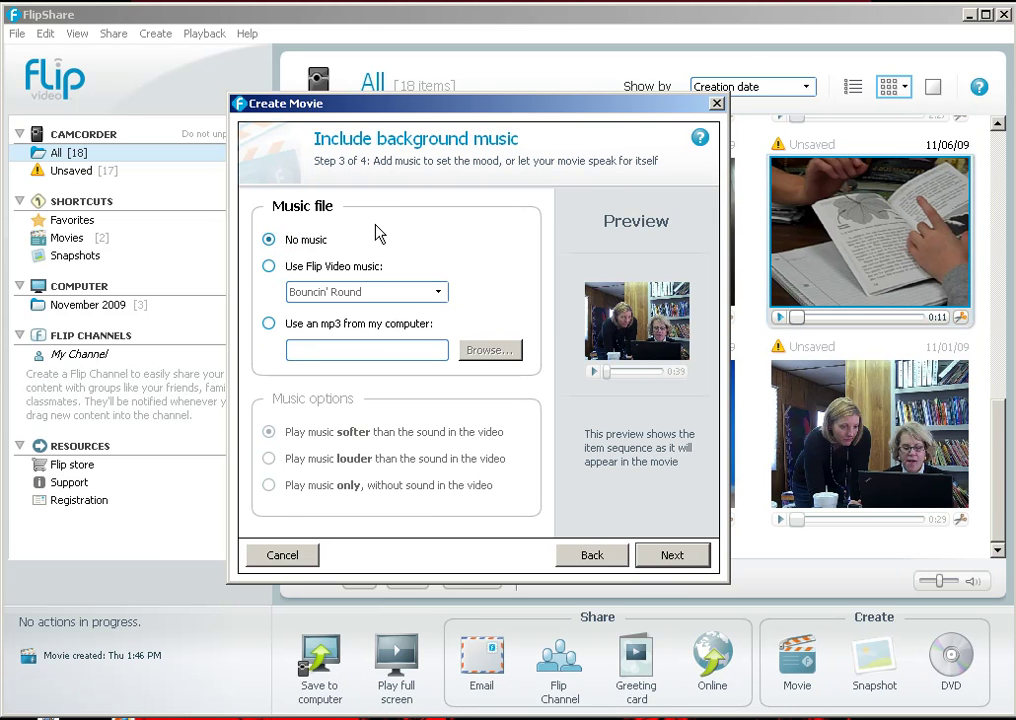
Try the Flip Video music option, set the movie to No music, and continue to naming it
click(269, 266)
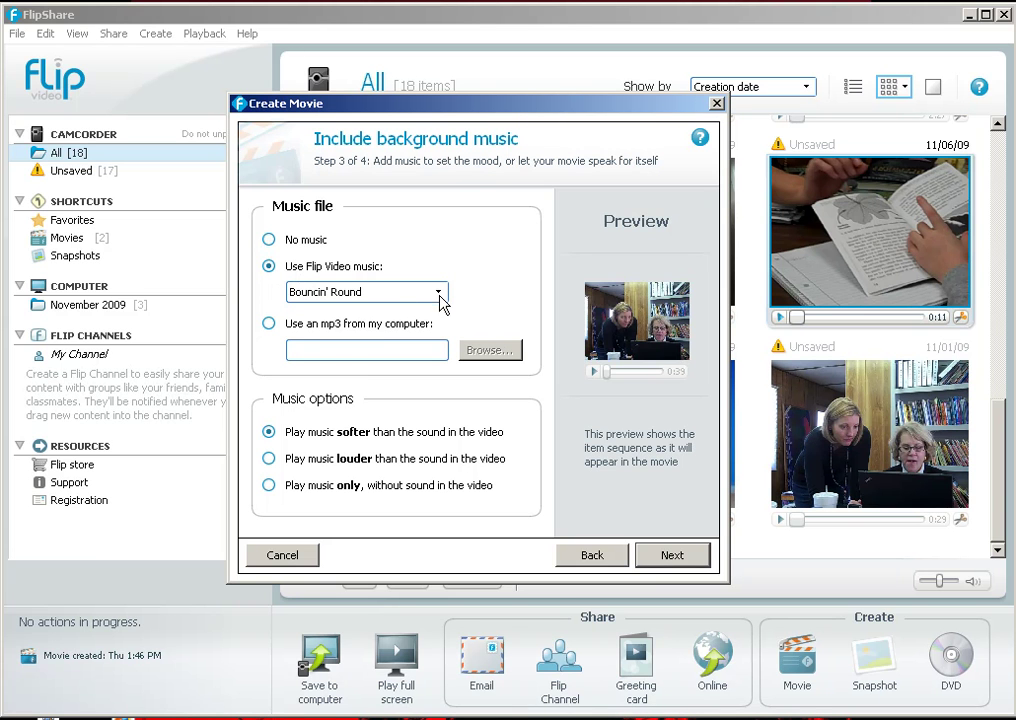
click(439, 296)
click(439, 300)
click(269, 240)
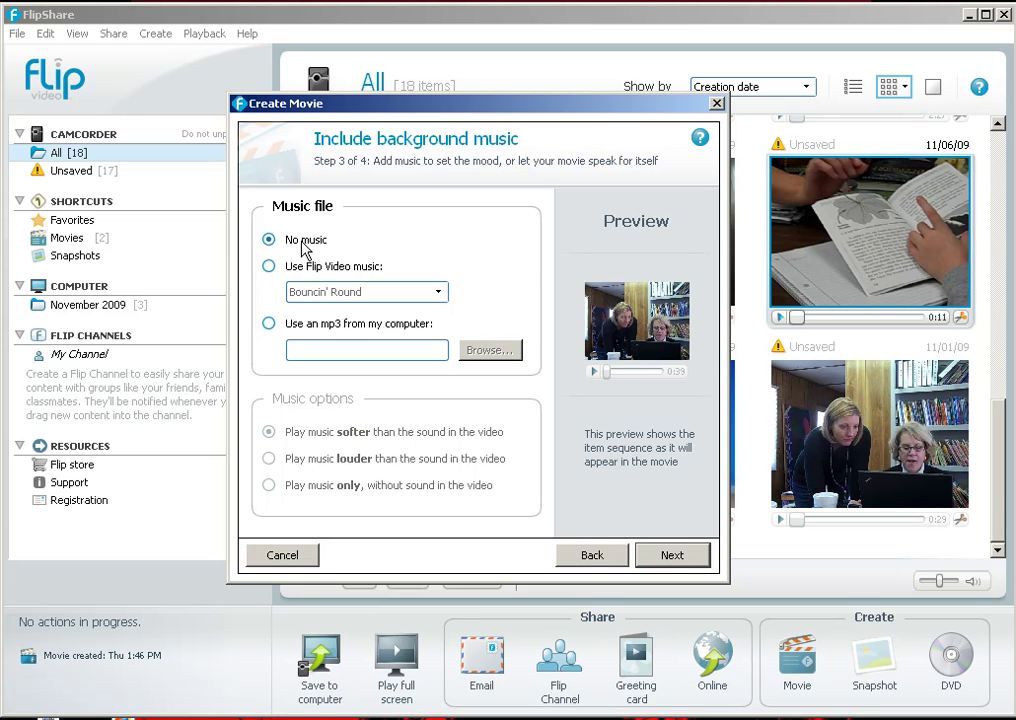
click(670, 555)
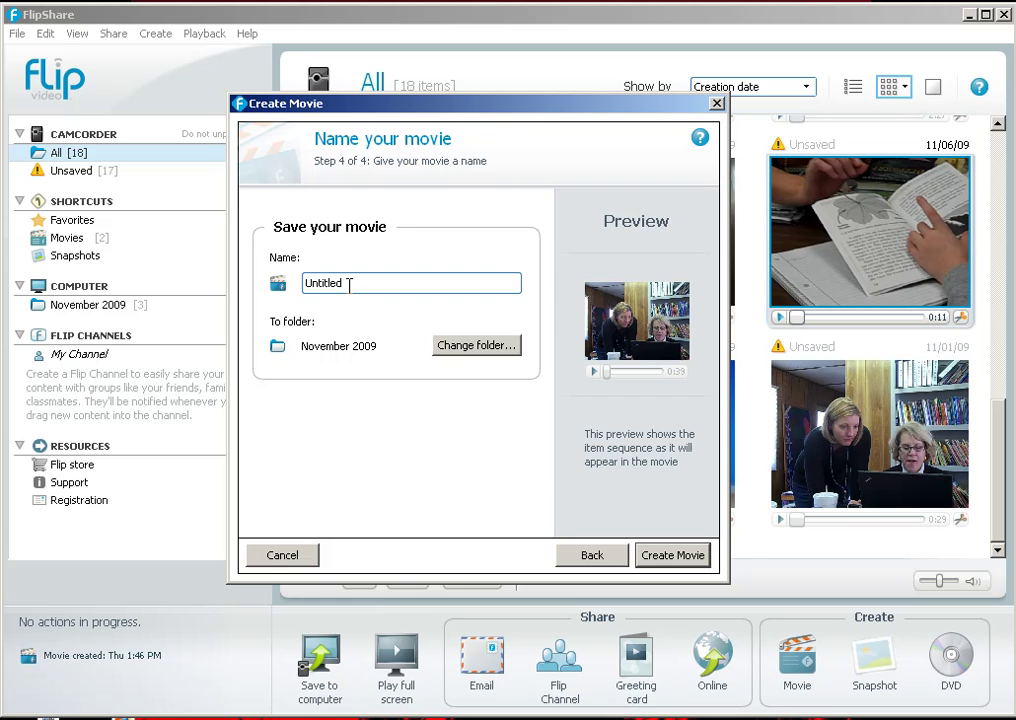
Name the movie test2 and create it in the November 2009 folder
double_click(408, 283)
text(test2)
click(19, 288)
click(18, 289)
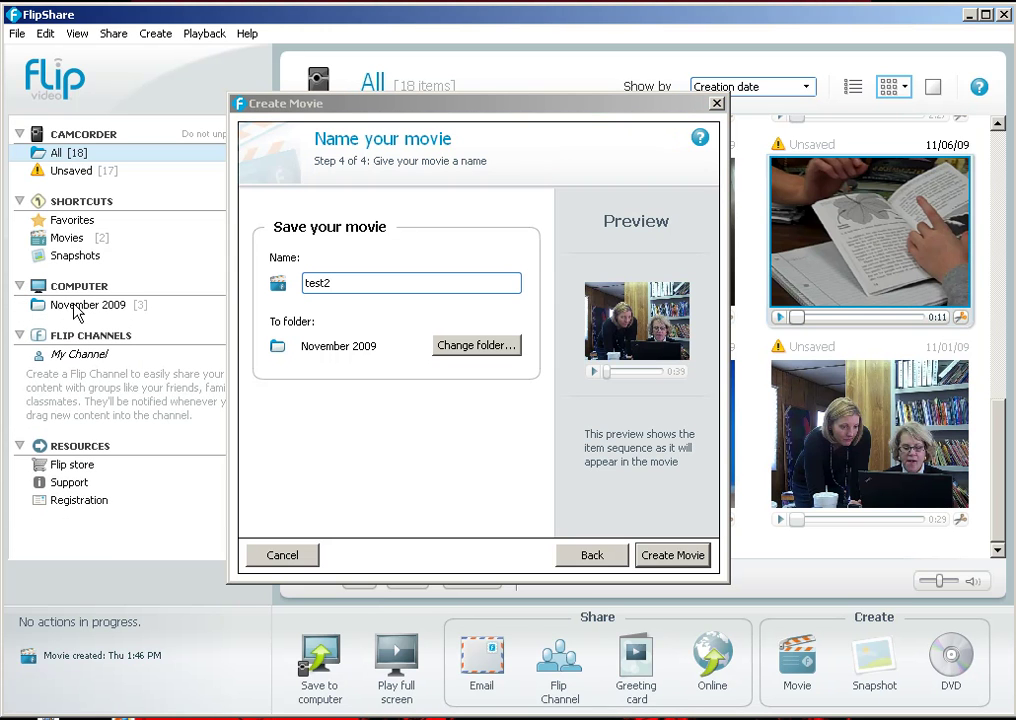
click(668, 556)
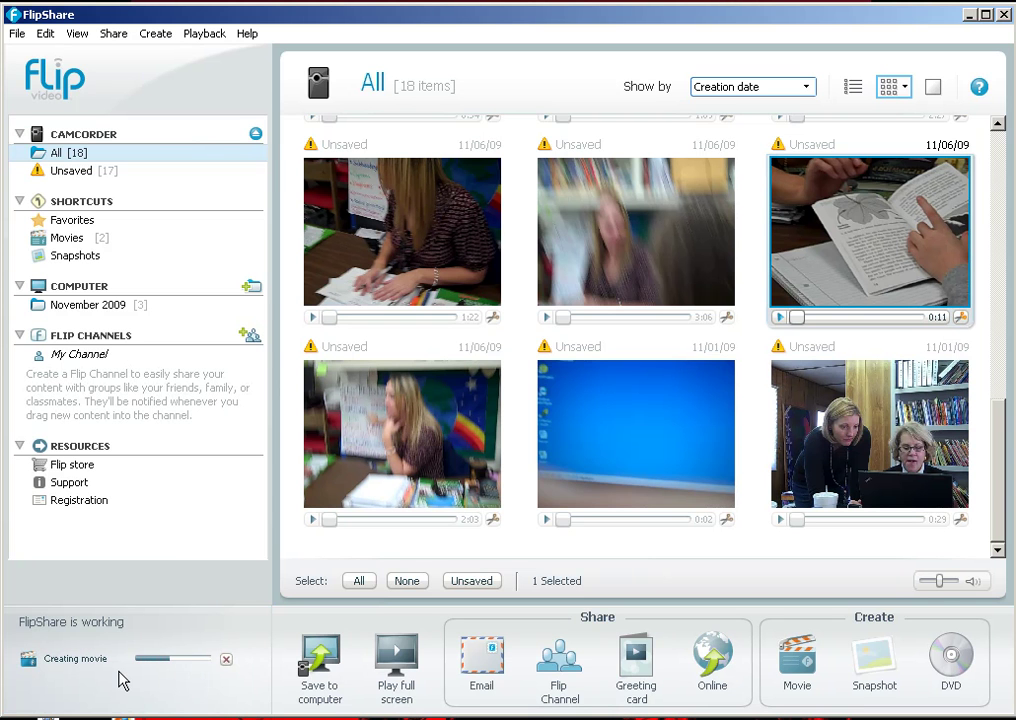
Export the test2 movie from the November 2009 folder to the Desktop as a WMV file
click(84, 307)
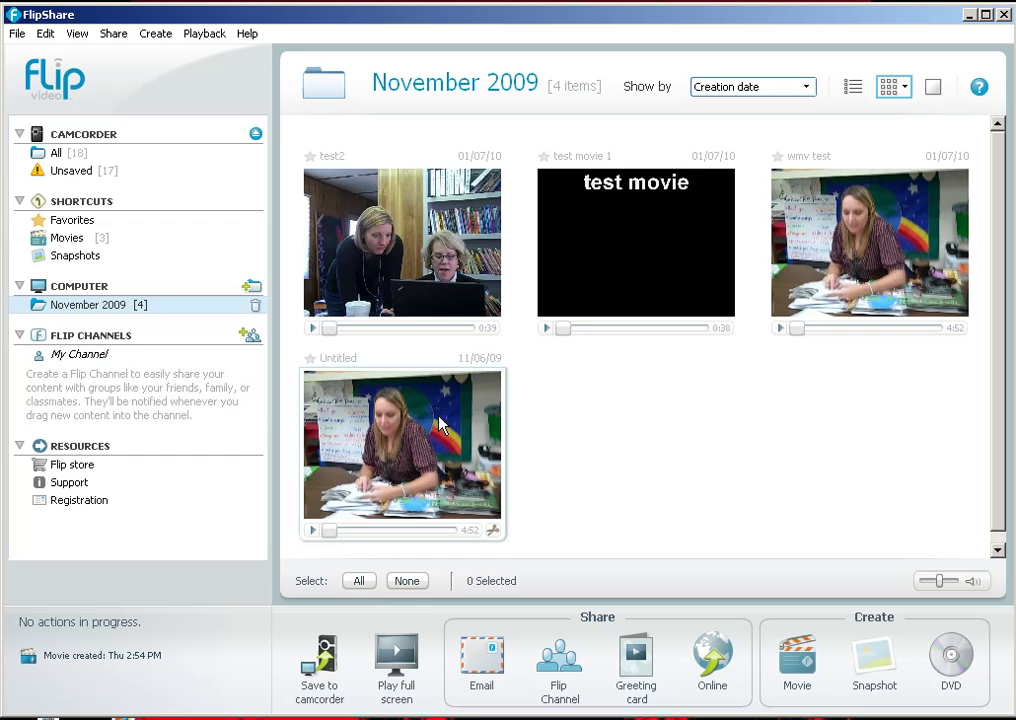
right_click(398, 242)
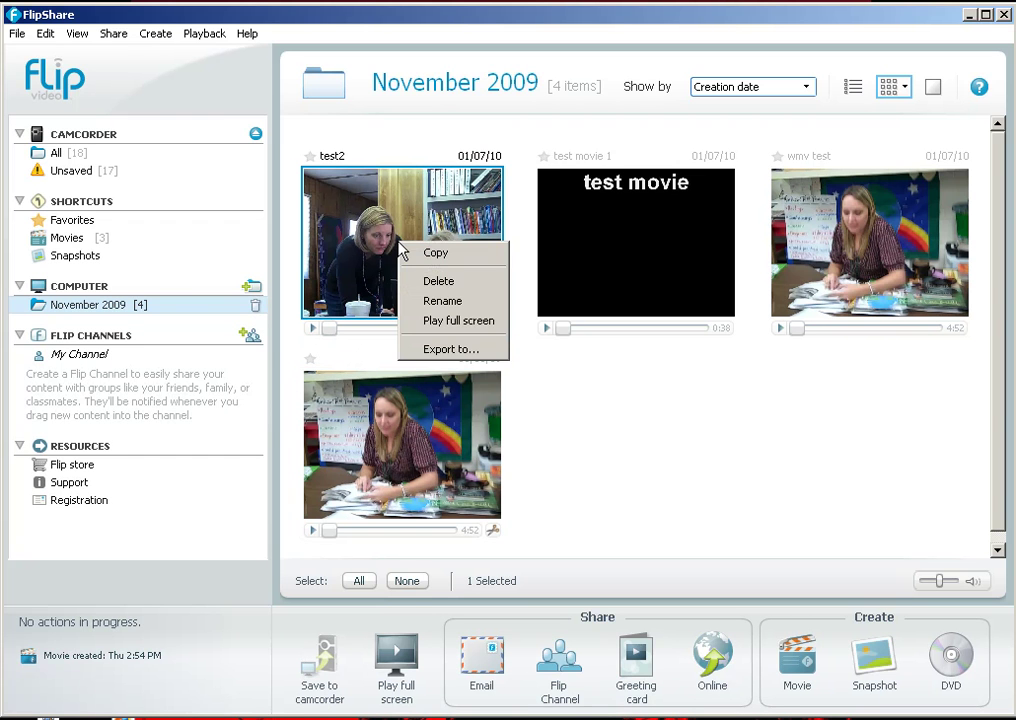
click(425, 348)
click(425, 375)
click(608, 426)
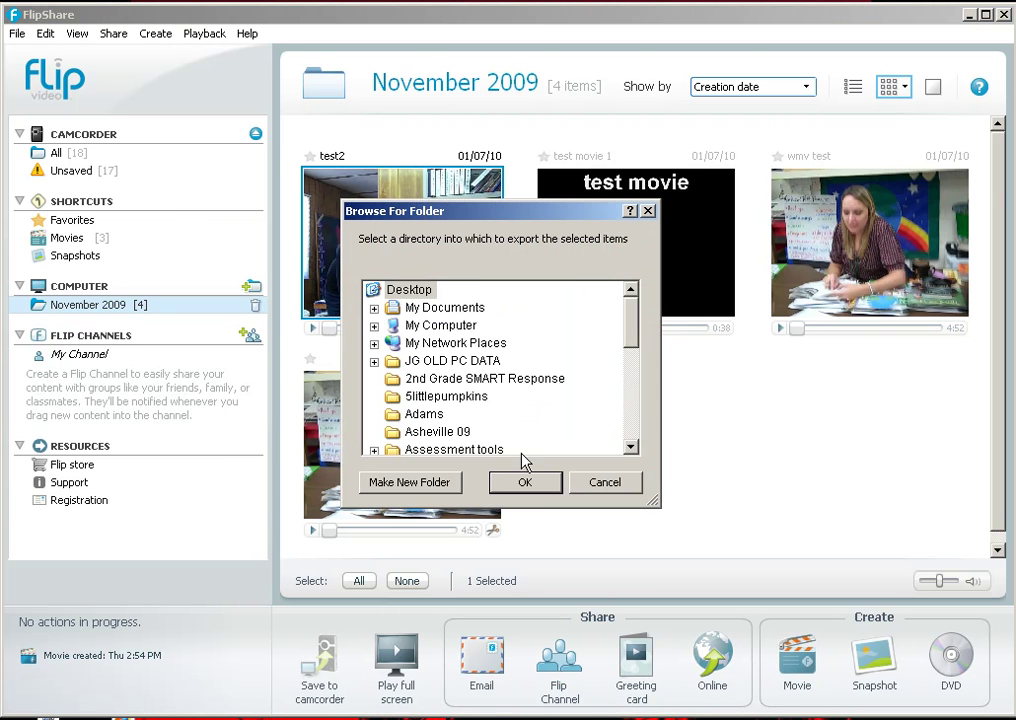
click(525, 482)
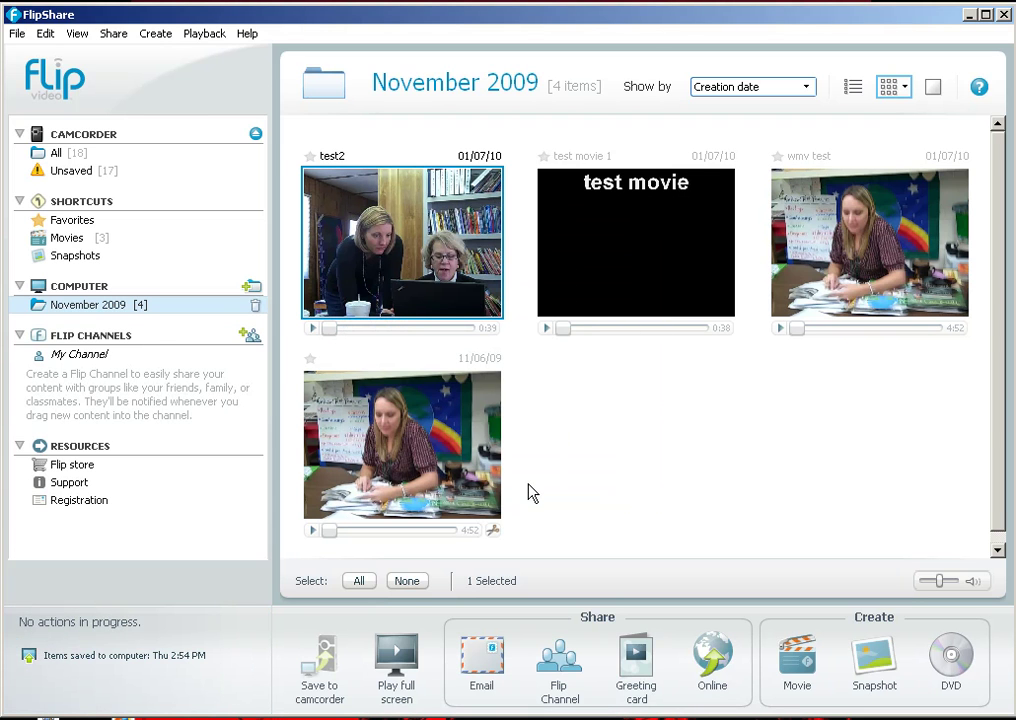
Move the exported test2.wmv file below Video 1.WMV on the desktop and check its file details
click(969, 15)
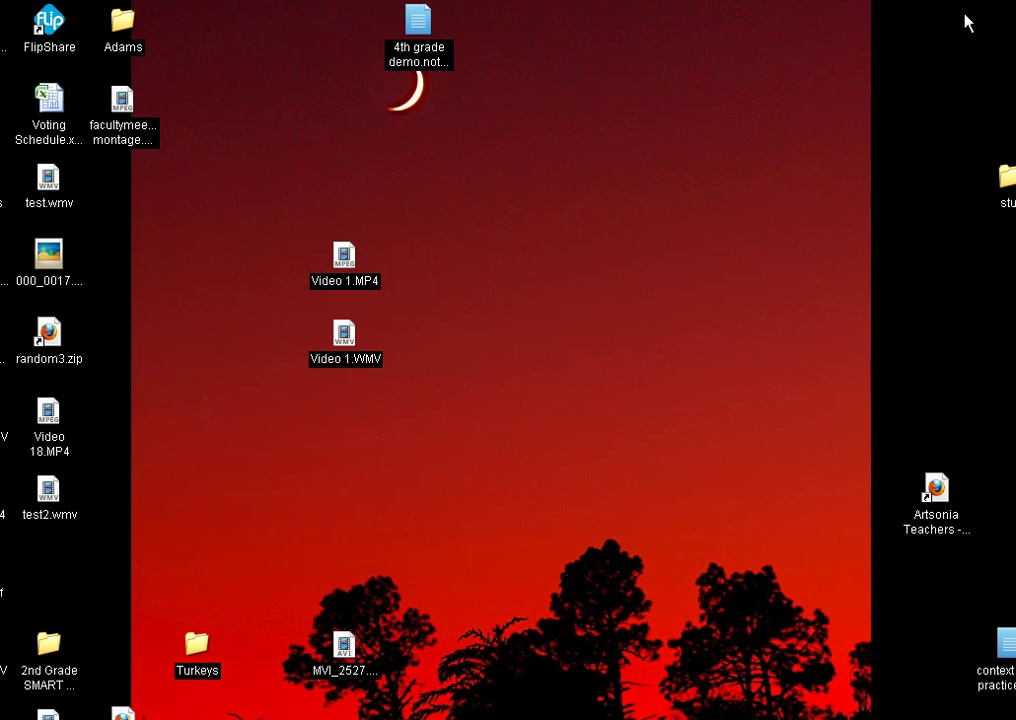
drag(45, 500, 325, 443)
mouse_move(360, 450)
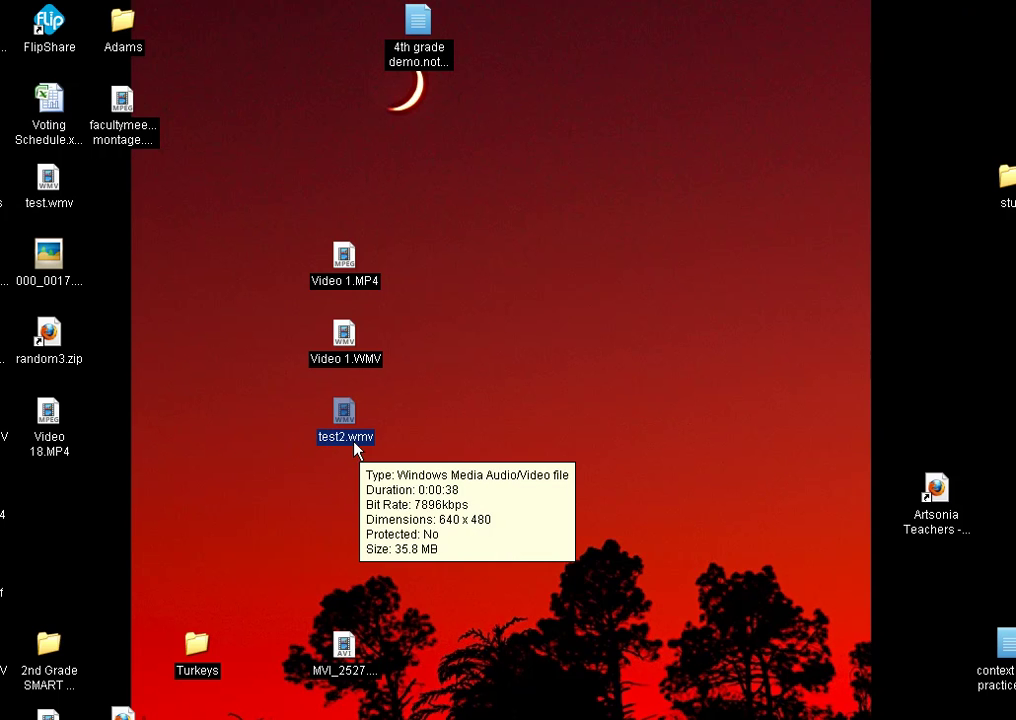